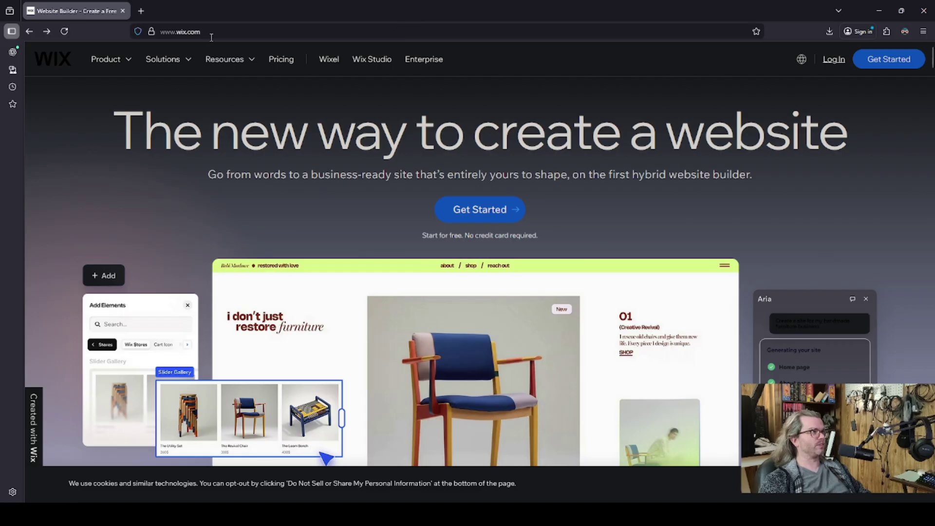
Log in to the Wix account and open My Site 1 in the site design editor
left_click(837, 64)
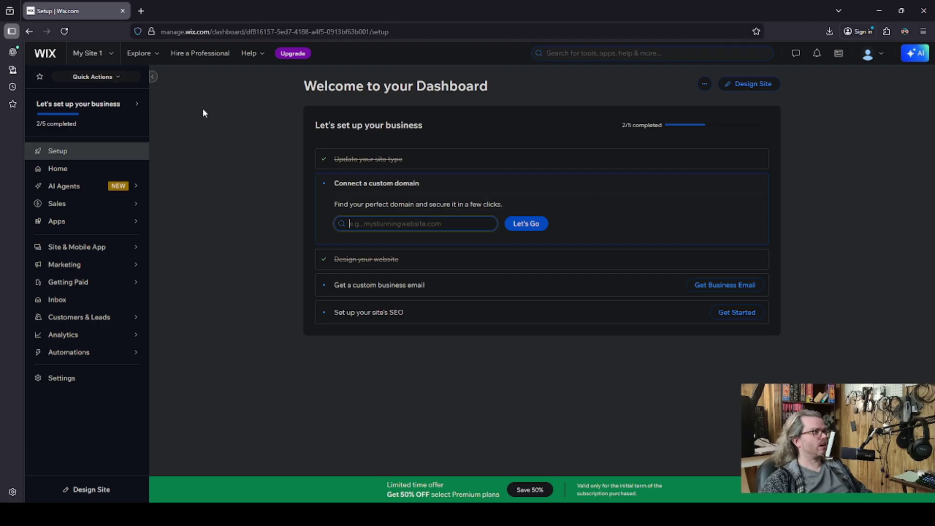
left_click(113, 55)
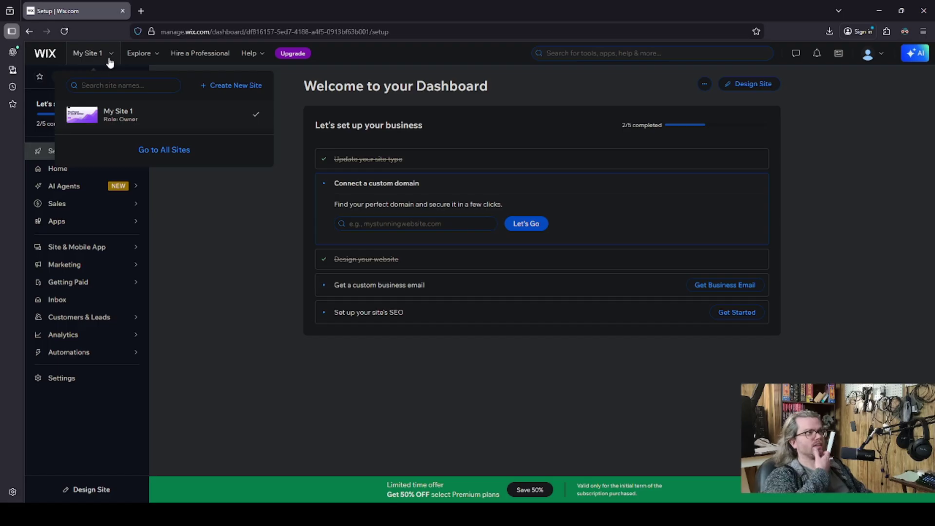
left_click(149, 119)
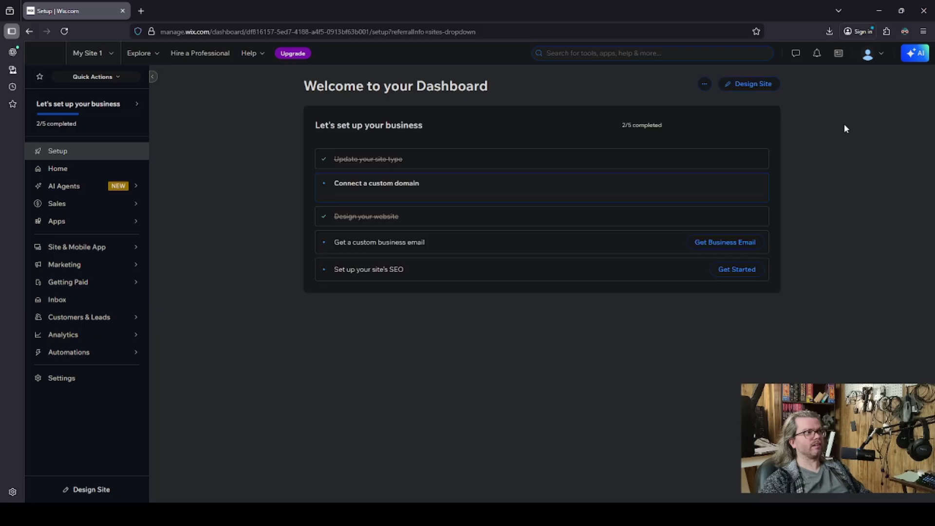
left_click(761, 88)
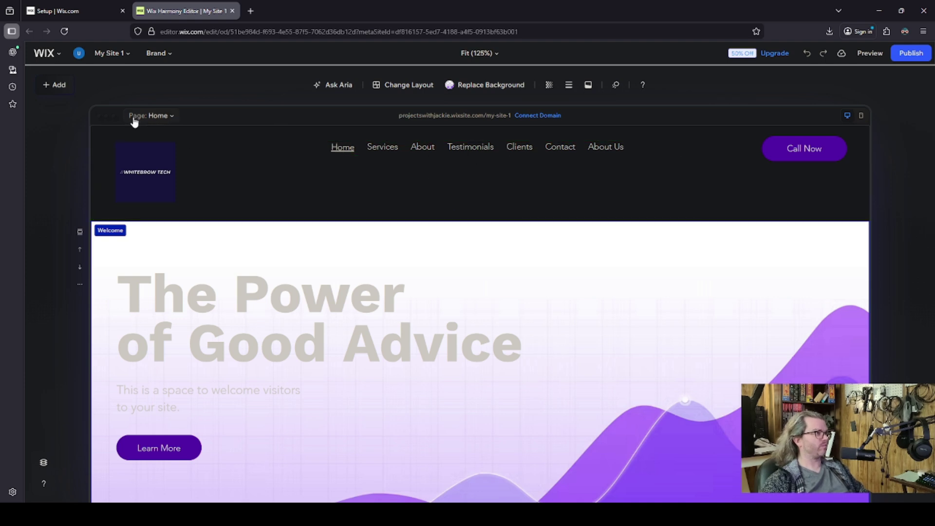
Switch the editor to the About Us page and close the list of site pages
left_click(161, 118)
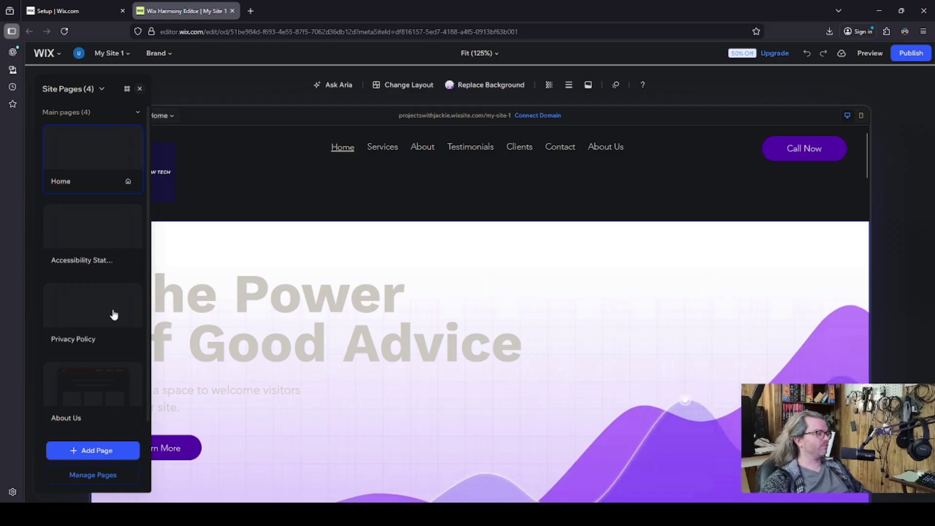
scroll(103, 256, "down", 1)
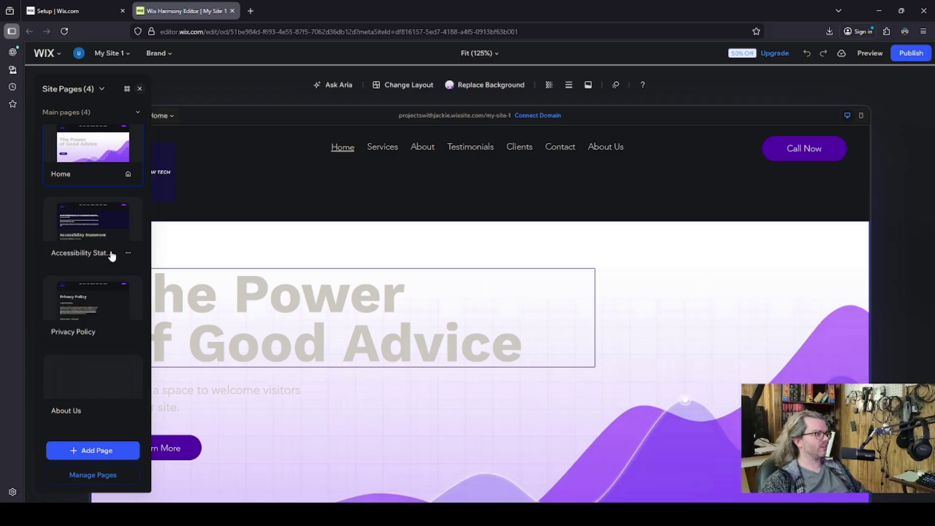
left_click(90, 400)
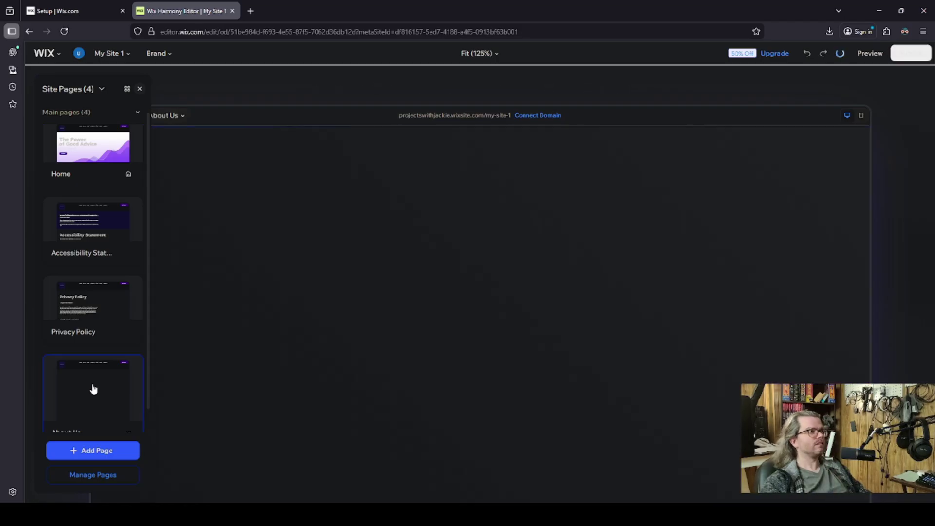
left_click(139, 89)
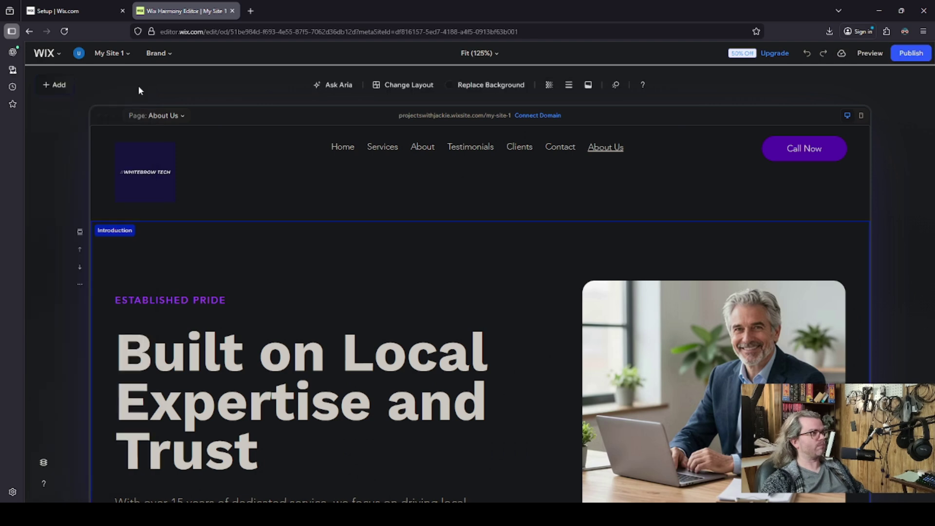
Replace the businessman photo in the Introduction section with the Device Size Comparison image uploaded from the computer
scroll(347, 220, "down", 6)
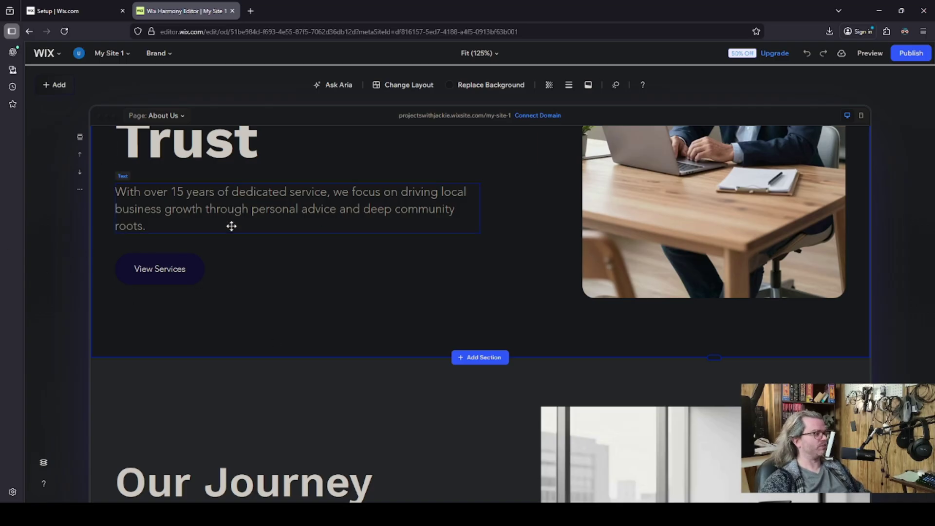
scroll(229, 220, "up", 2)
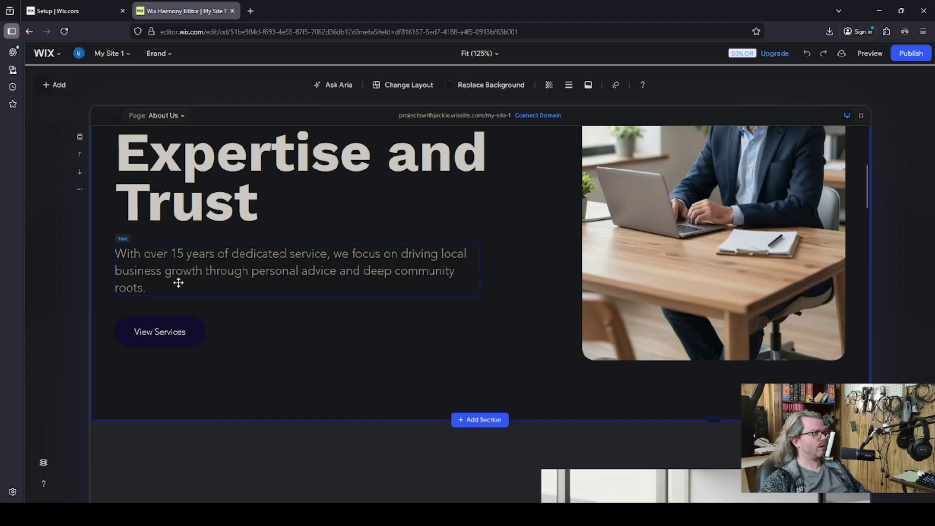
scroll(203, 278, "up", 4)
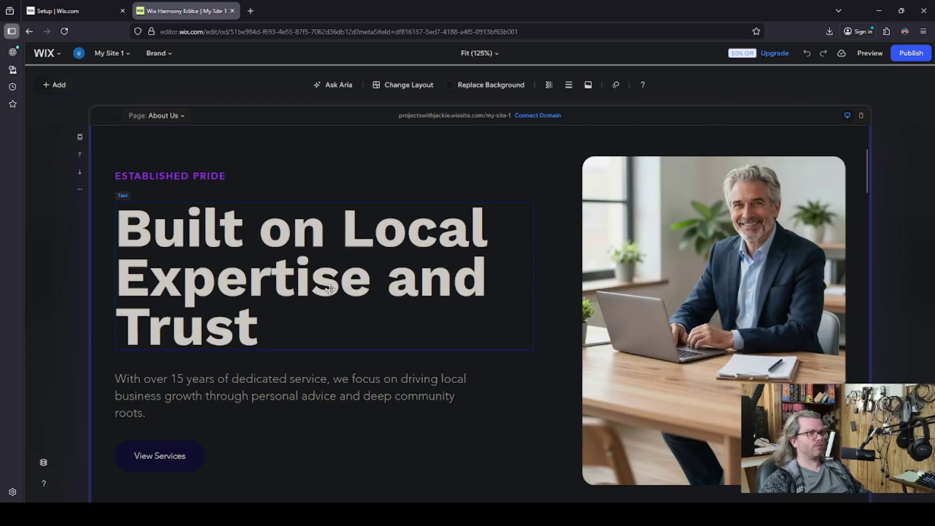
left_click(684, 287)
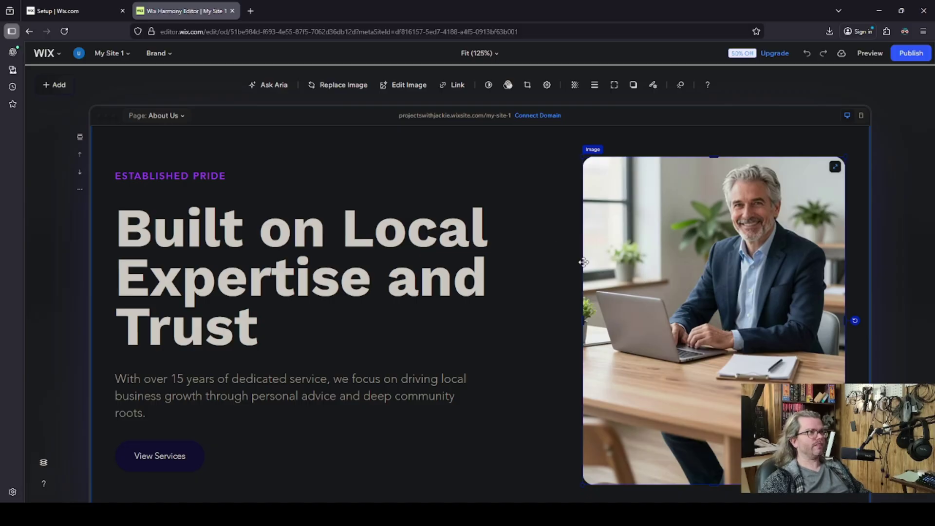
left_click(343, 86)
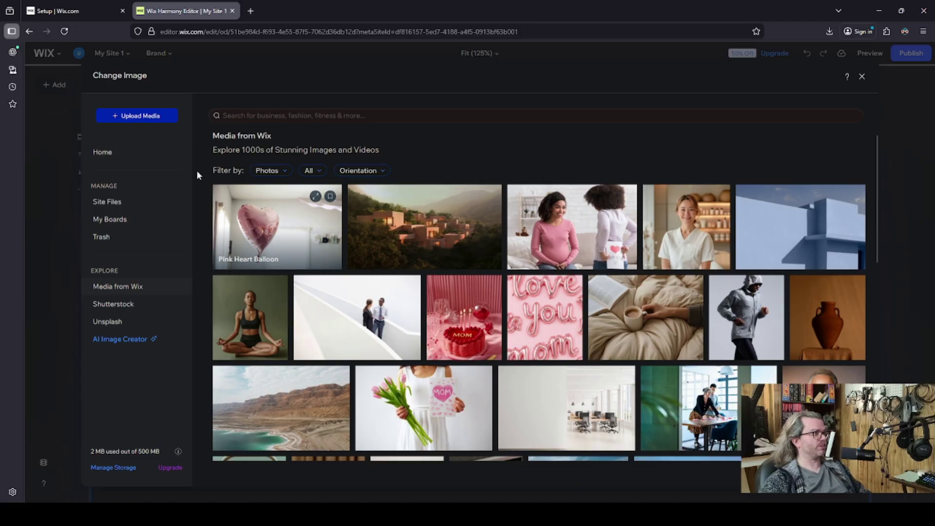
left_click(128, 117)
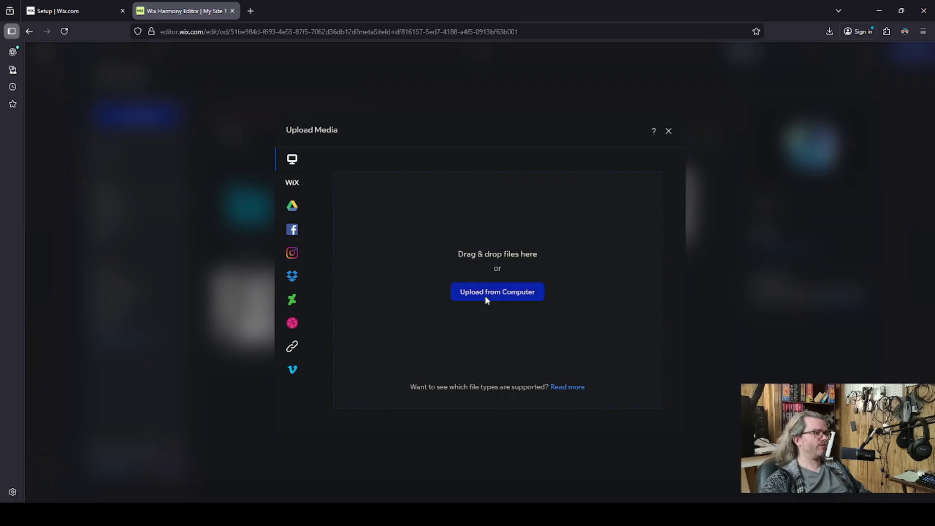
left_click(484, 296)
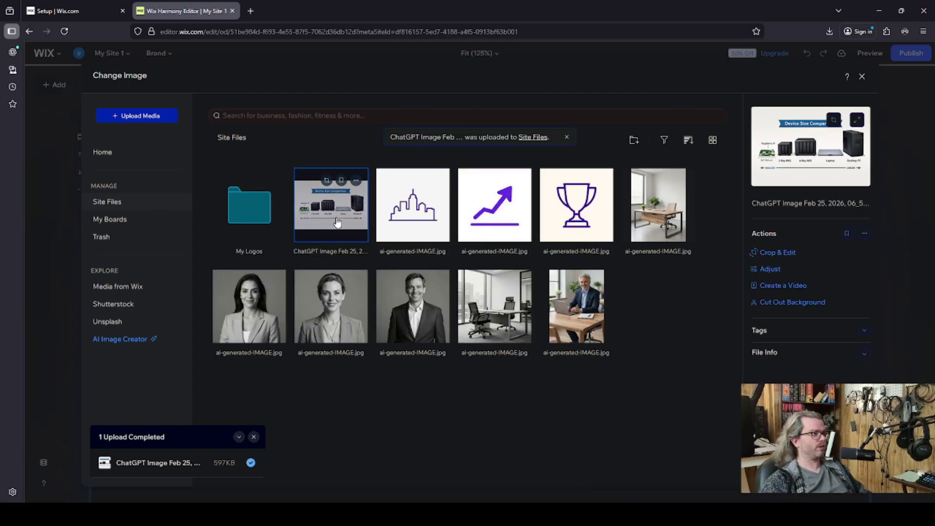
left_click(253, 436)
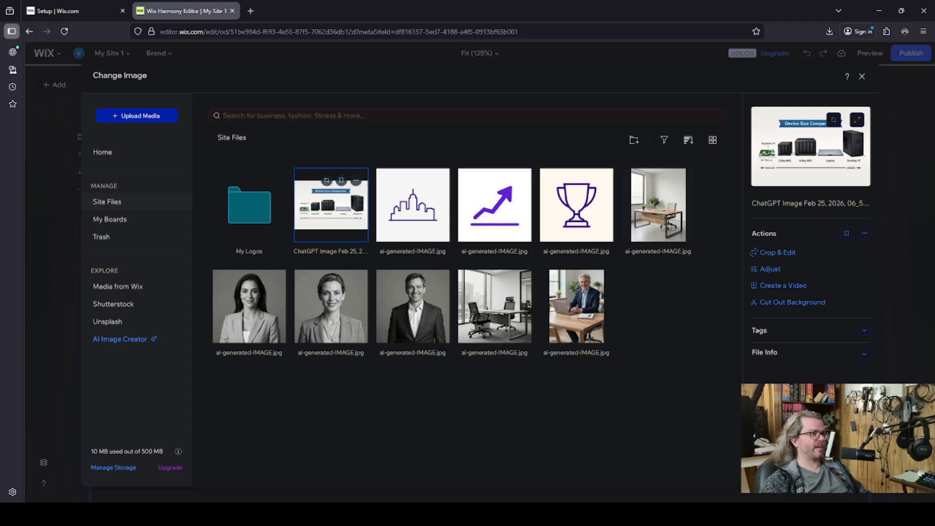
key("Escape")
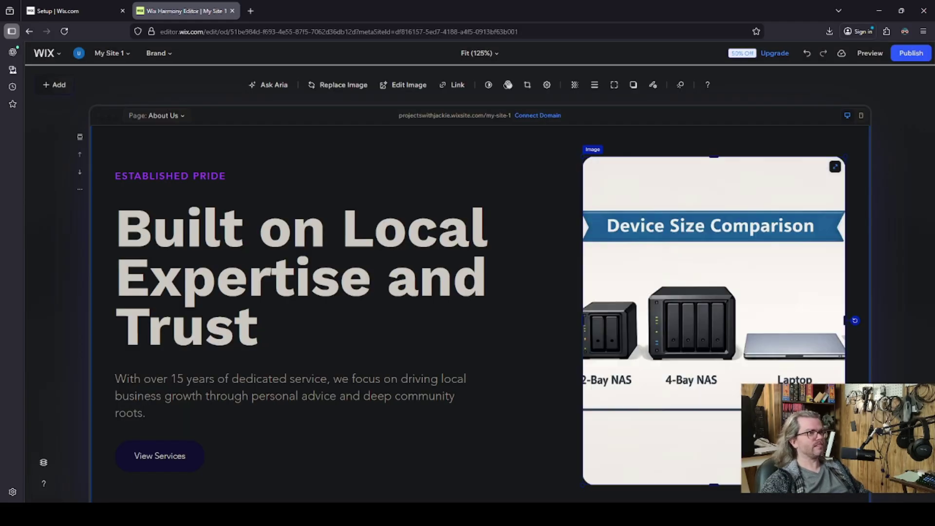
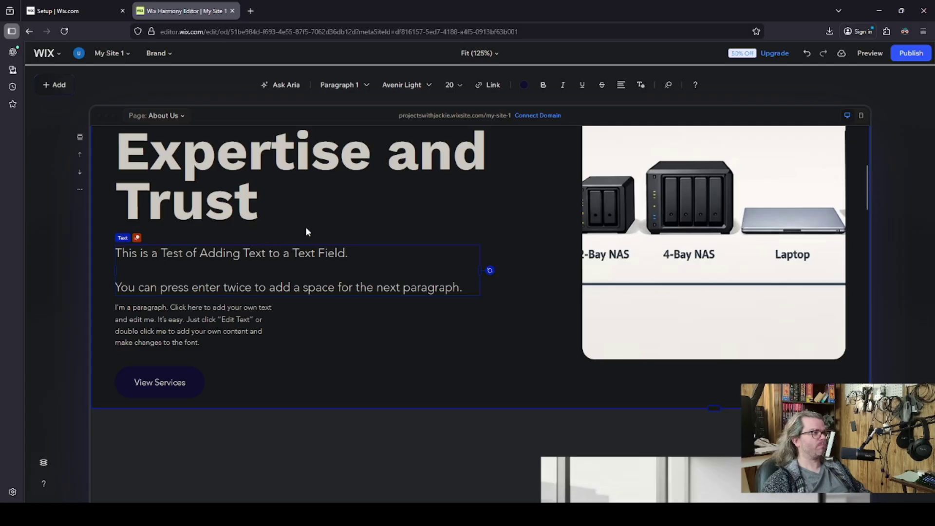
Try the Heading 2 style on the test text below the main heading and set it back to Paragraph 1
left_click(353, 90)
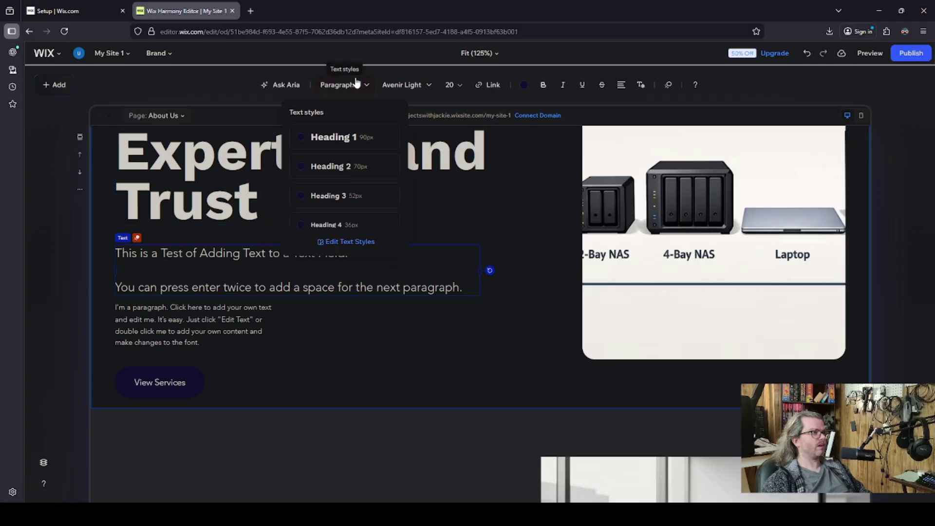
left_click(341, 175)
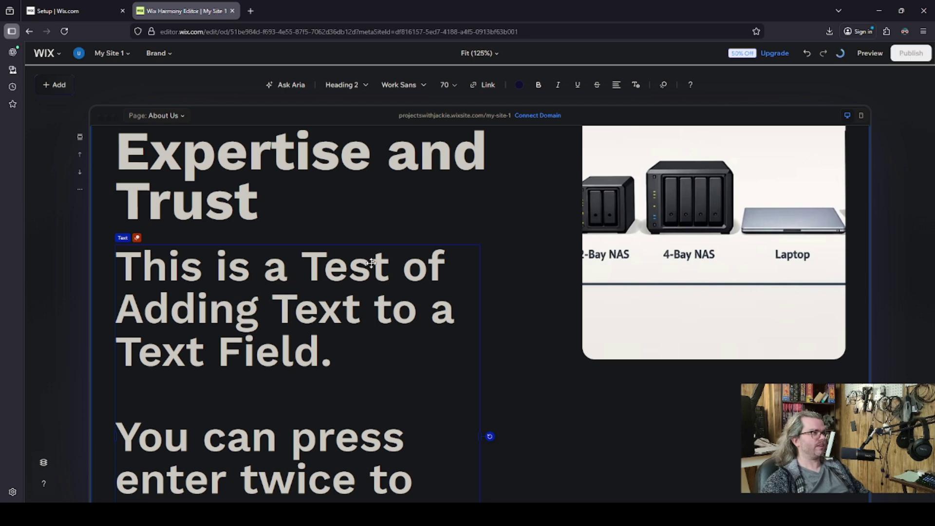
left_click(360, 89)
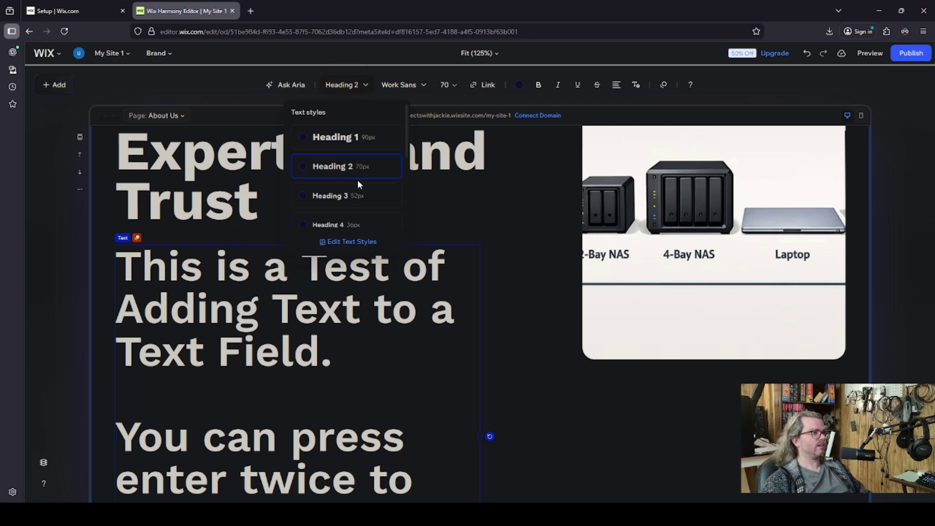
scroll(358, 183, "down", 3)
scroll(351, 187, "up", 2)
scroll(348, 189, "down", 2)
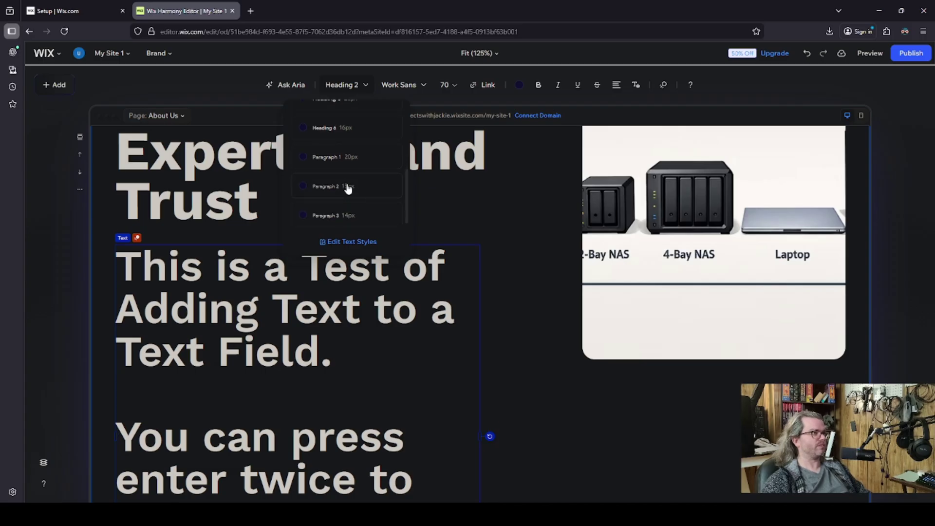
left_click(327, 158)
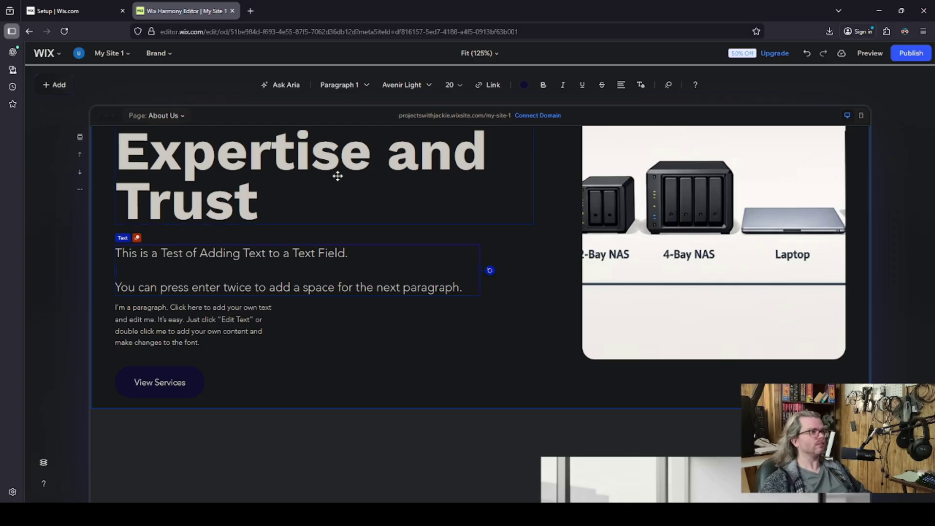
left_click(393, 326)
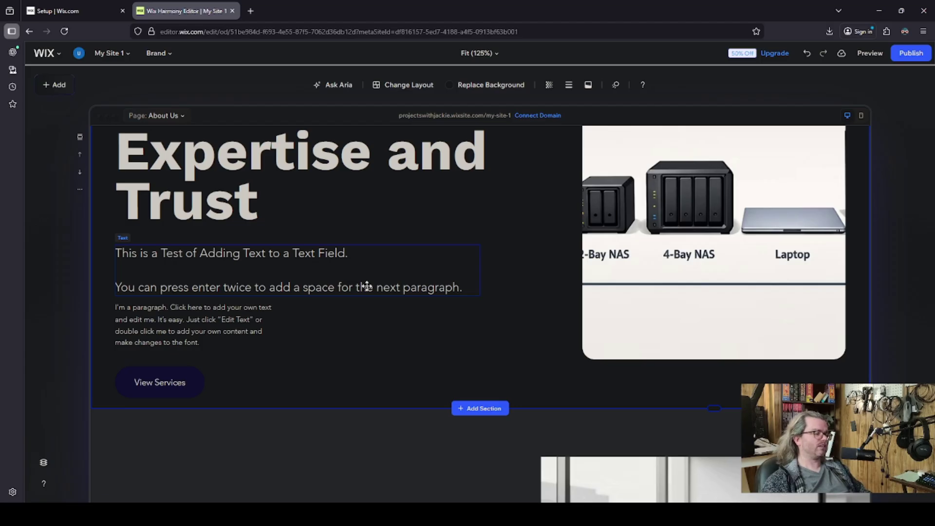
Link the words "Text to a Text Field" in the test text to the site's Home page
double_click(245, 252)
left_click_drag(244, 253, 342, 254)
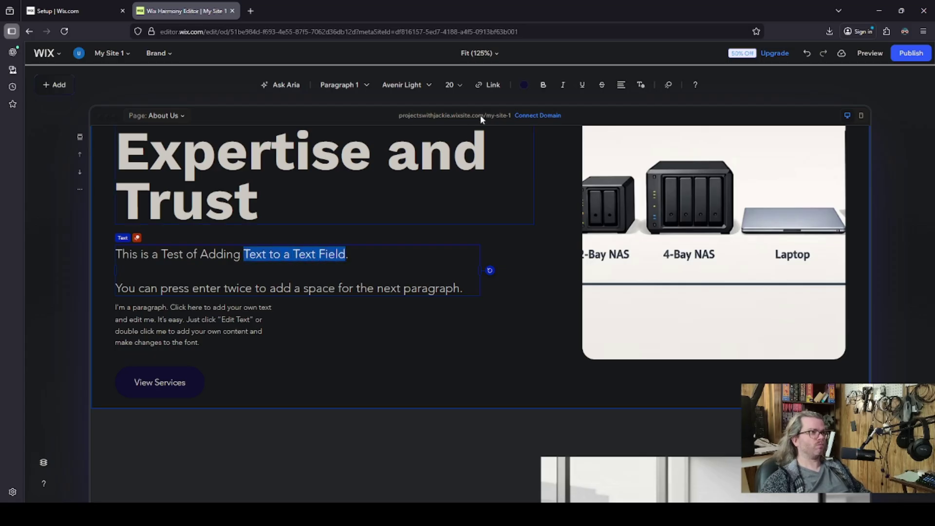
left_click(492, 86)
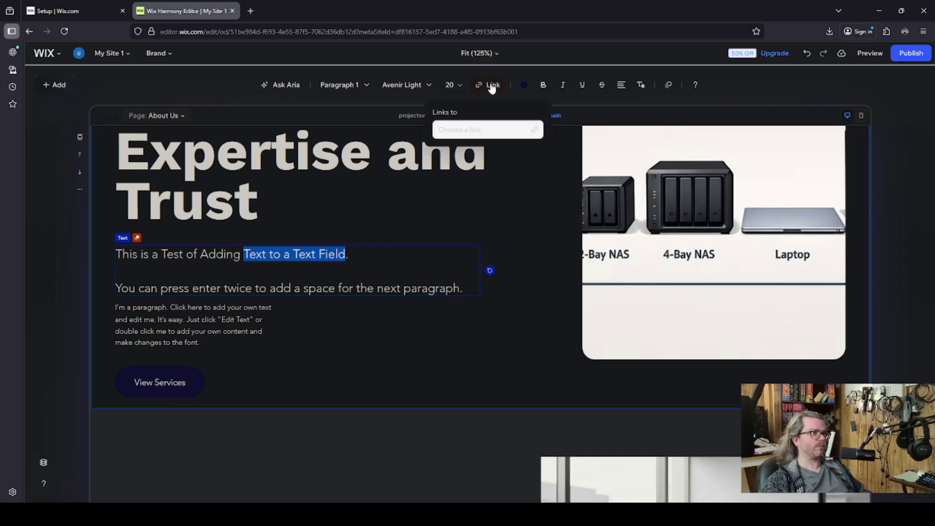
left_click(492, 135)
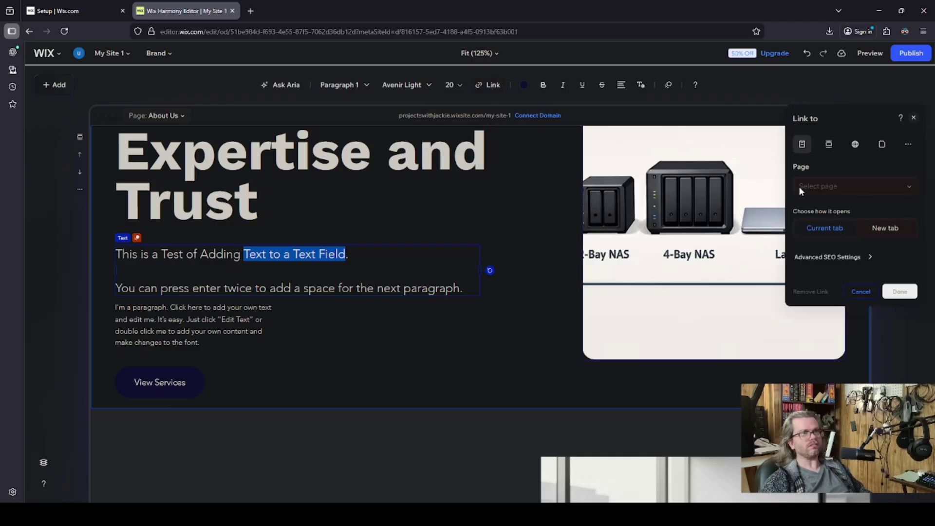
left_click(833, 186)
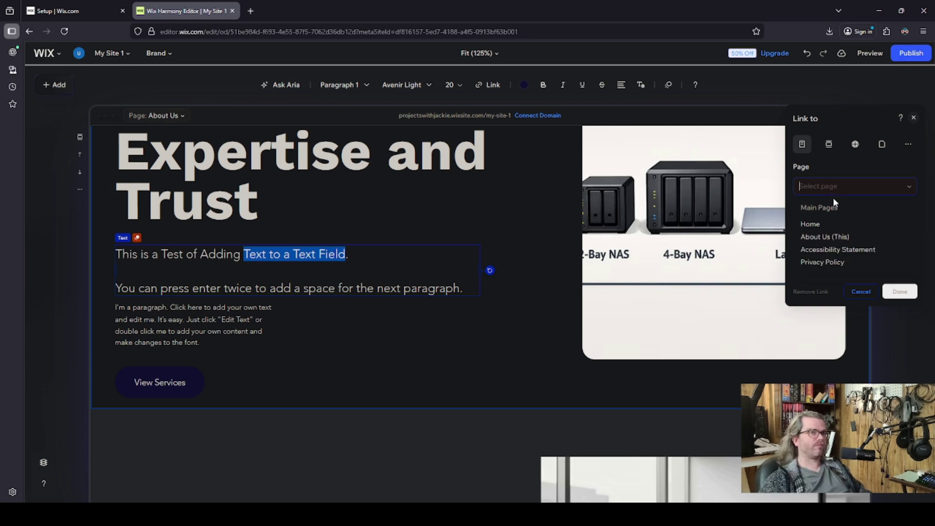
left_click(835, 225)
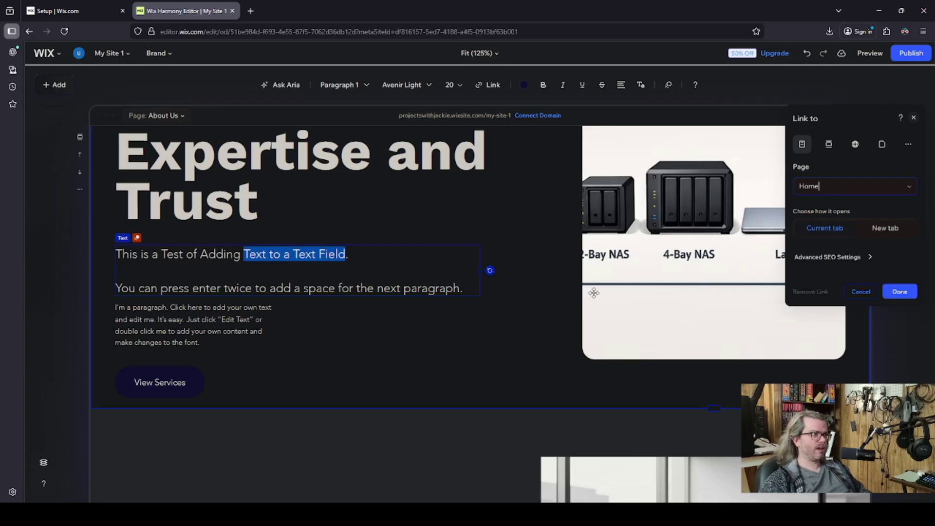
left_click(900, 292)
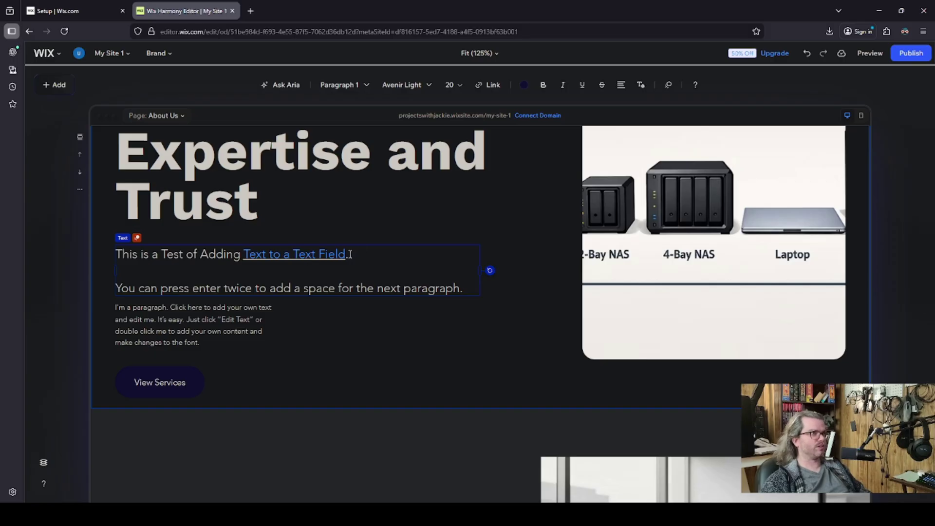
key("Escape")
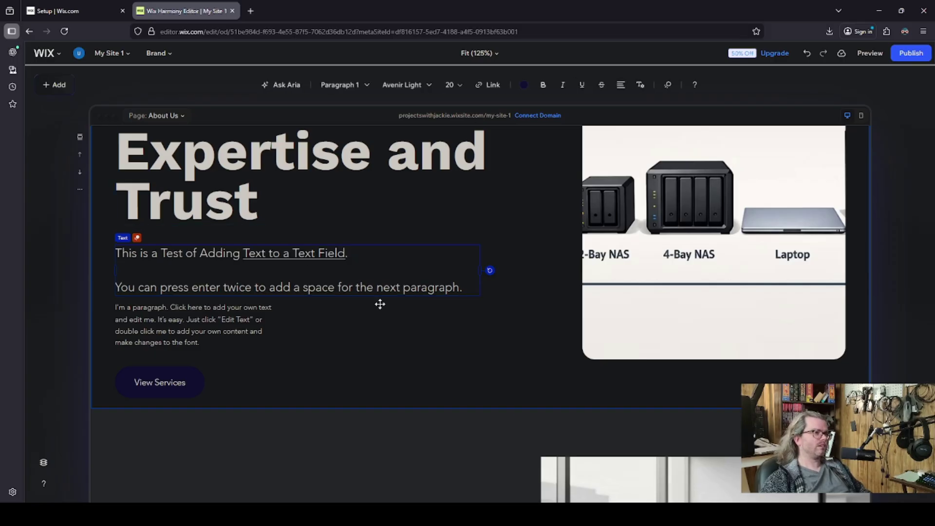
Try the web address DuckDuckGo.com as the link target for "Text to a Text Field" in the test text and cancel the change
double_click(243, 254)
left_click_drag(244, 254, 345, 255)
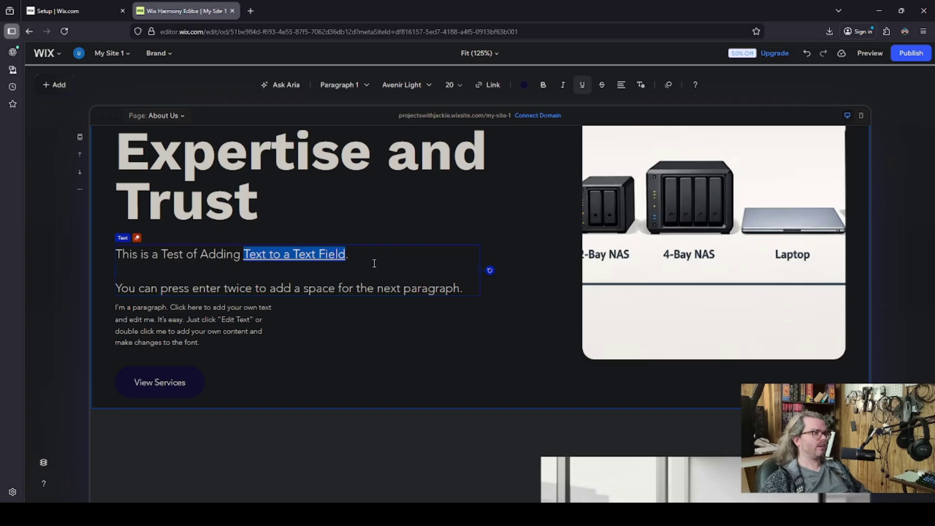
left_click(495, 87)
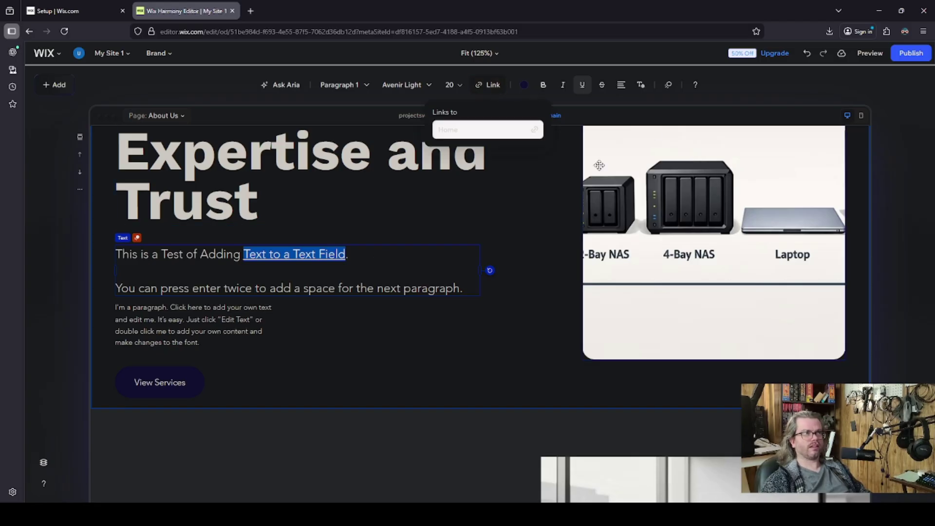
left_click(452, 131)
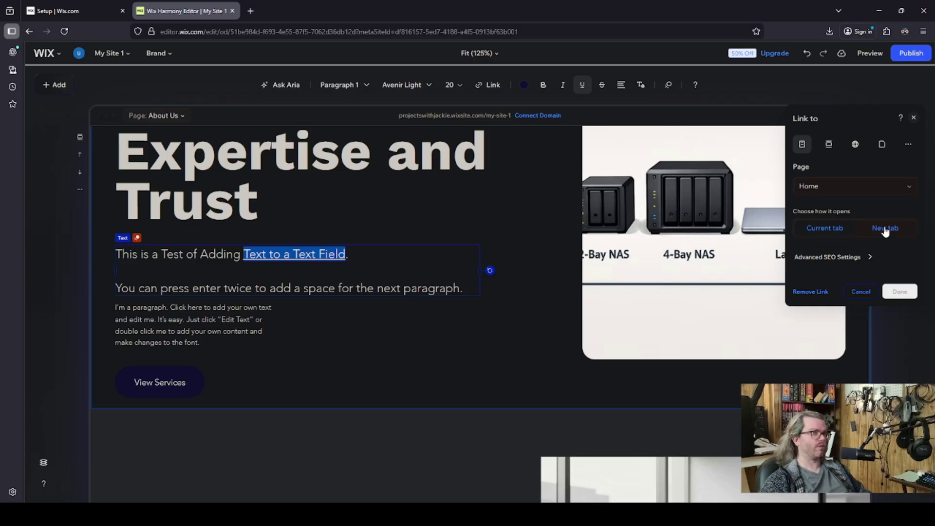
left_click(856, 152)
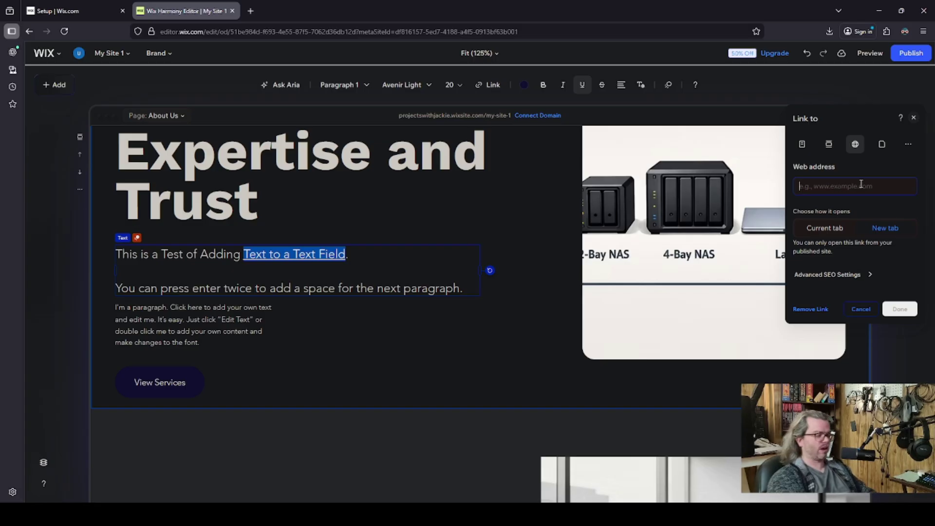
type("Du")
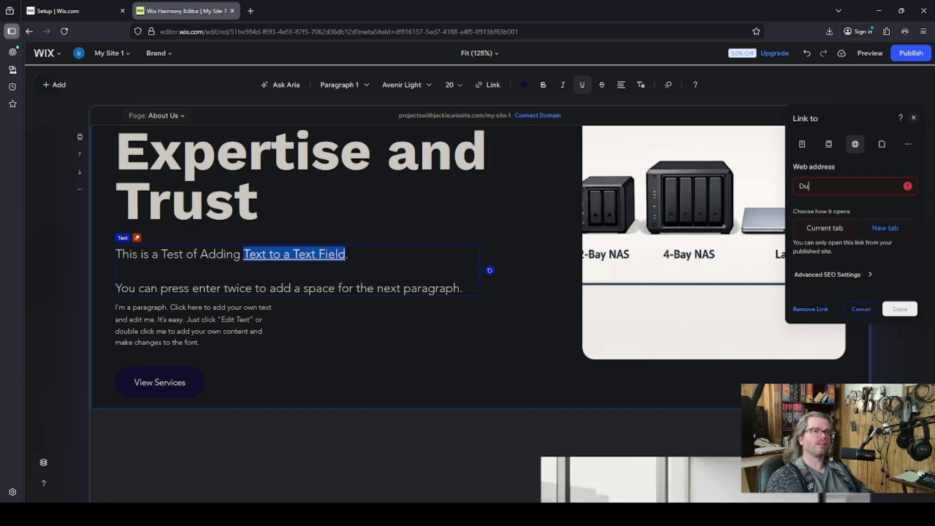
type("ckDuckGo.com")
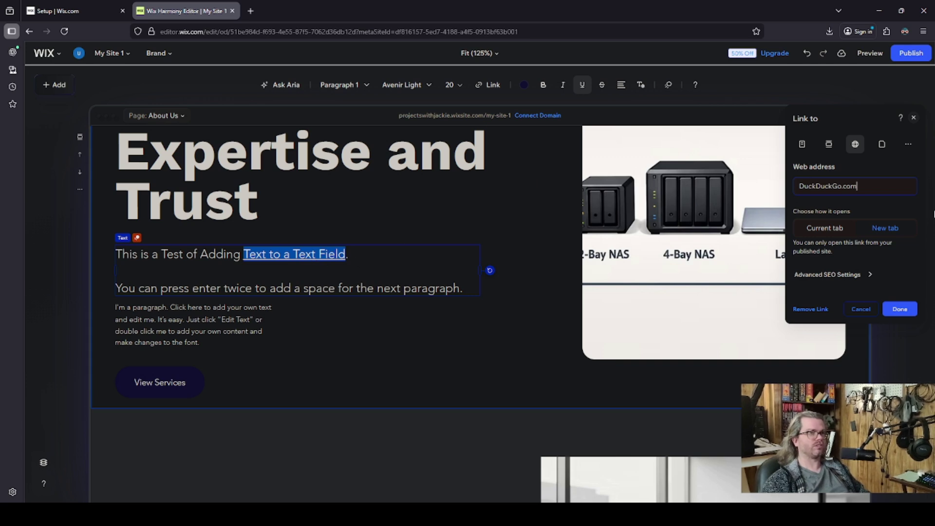
left_click(803, 144)
left_click(868, 291)
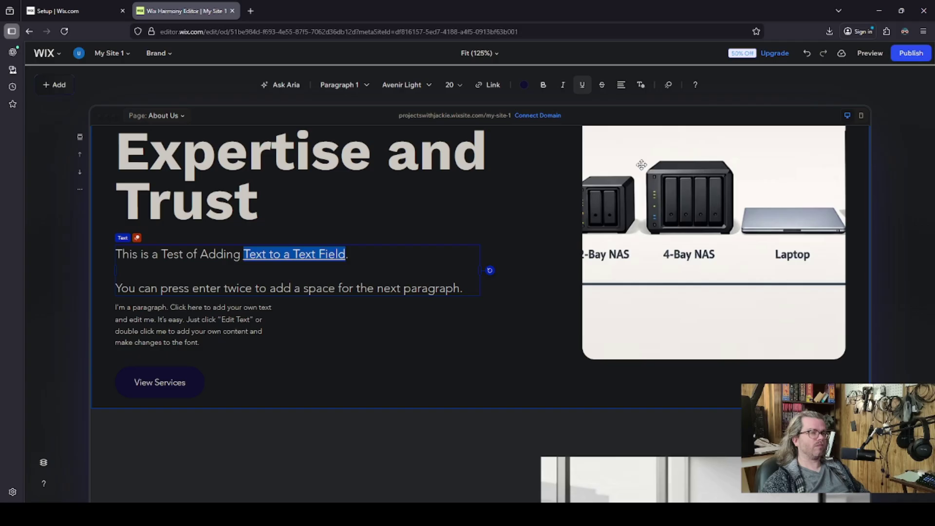
Preview the About Us page to check its text and replaced image, and publish the site on its free Wix domain
left_click(866, 55)
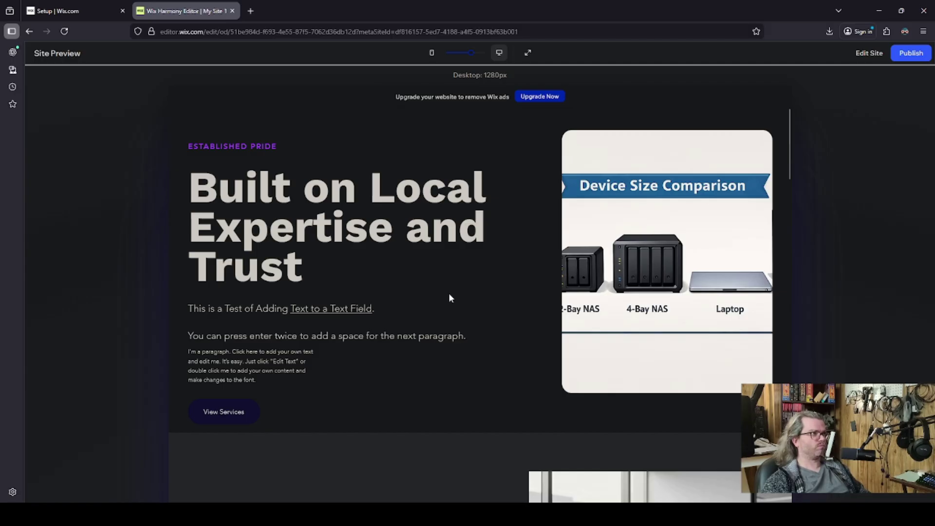
scroll(452, 294, "down", 5)
scroll(455, 293, "up", 6)
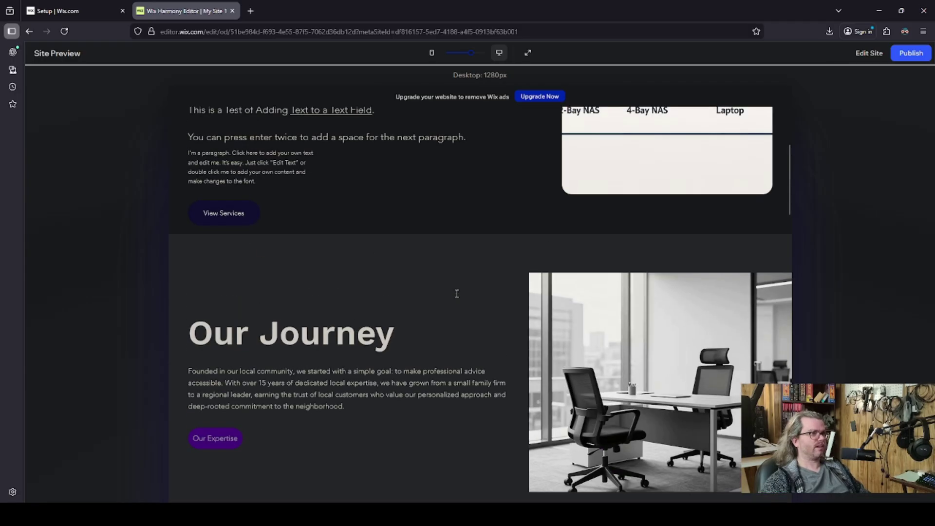
scroll(456, 294, "up", 1)
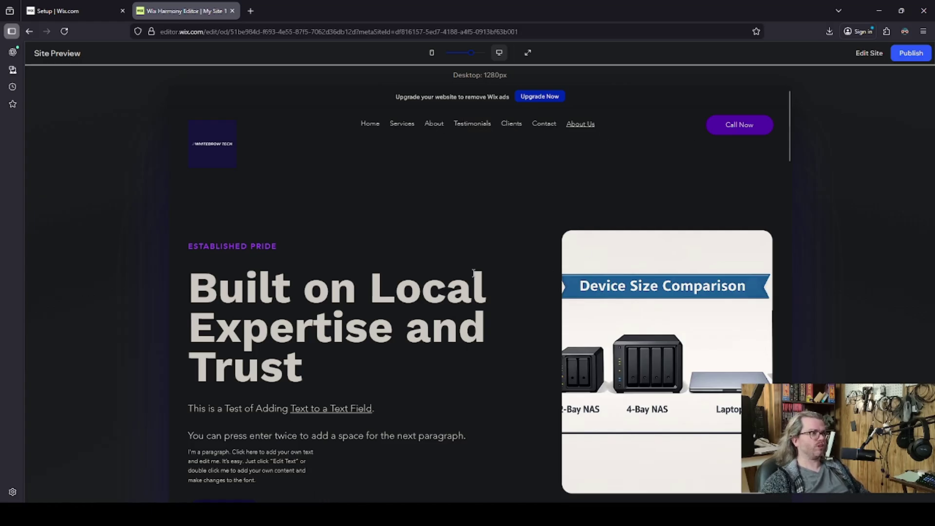
scroll(329, 375, "down", 1)
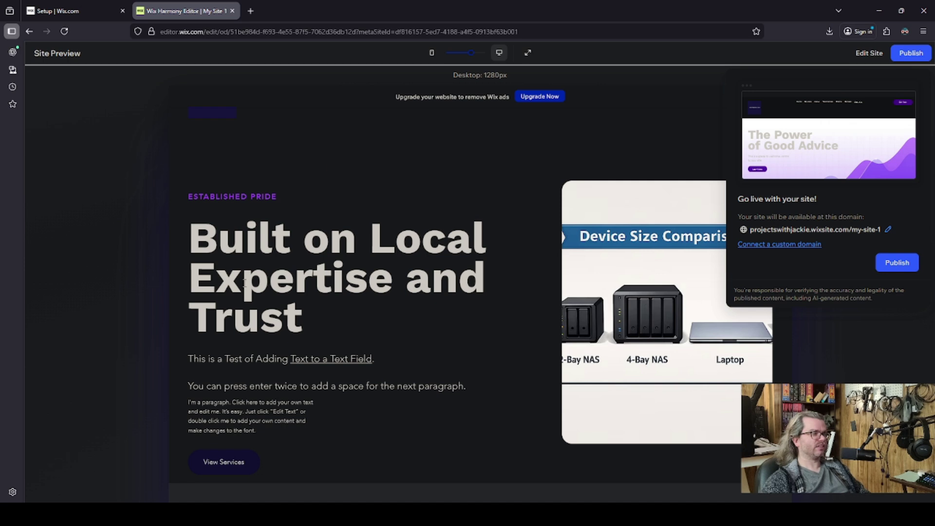
left_click(913, 265)
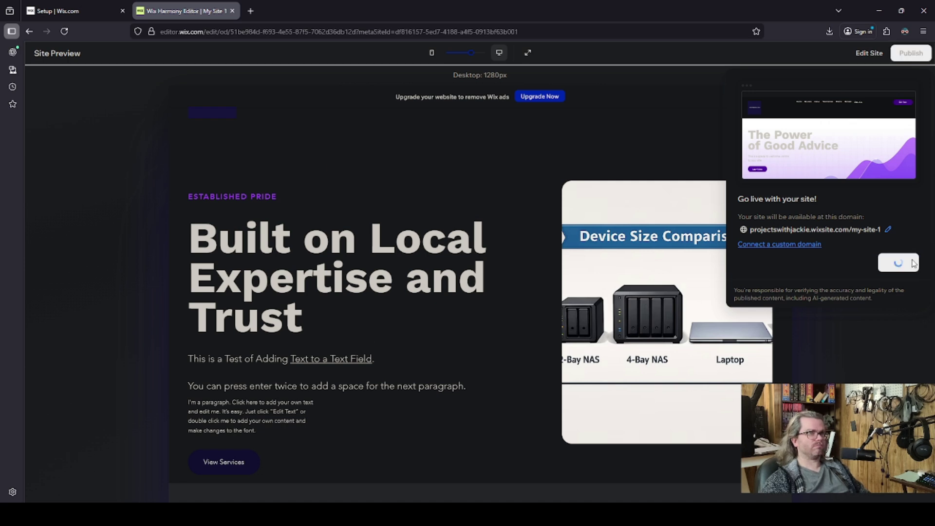